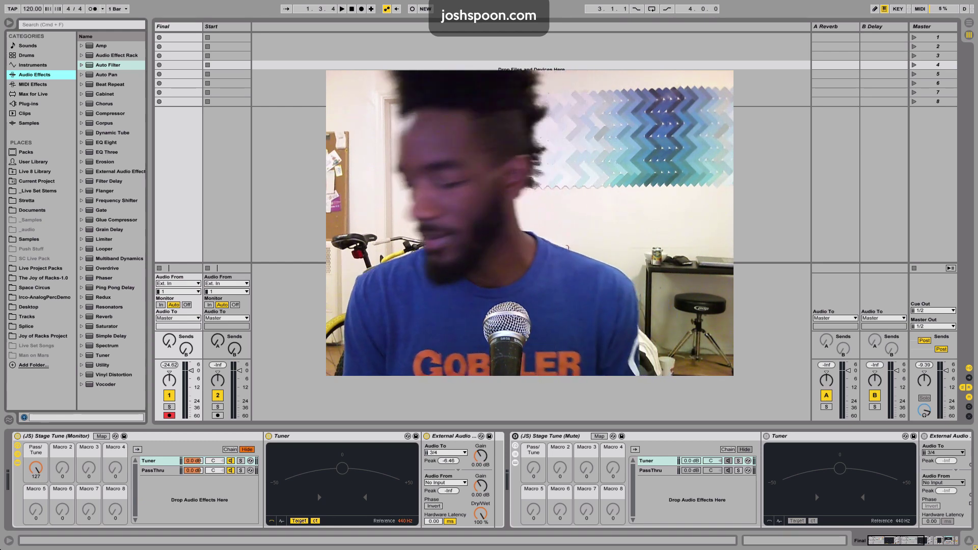
Select the Start track and arm it for recording.
key("Right")
key("q")
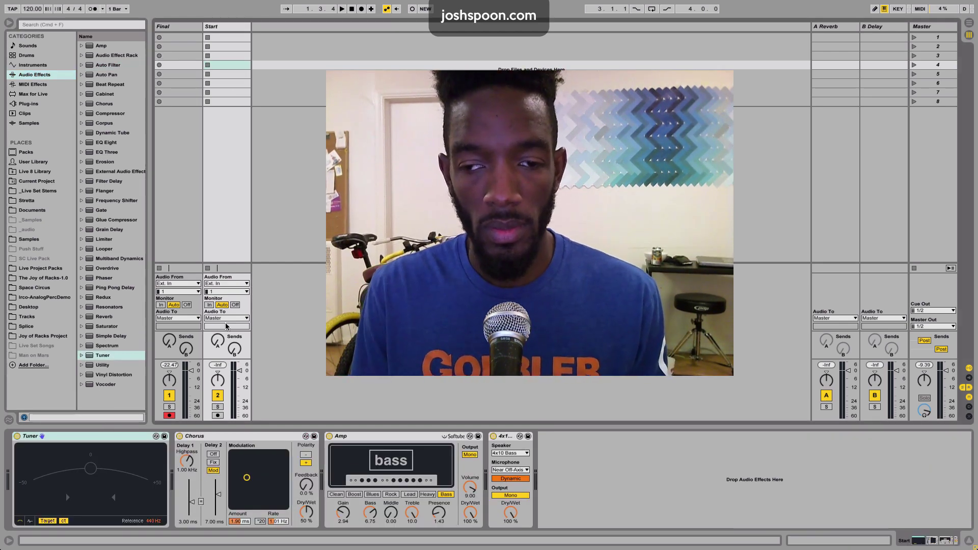
left_click(218, 415)
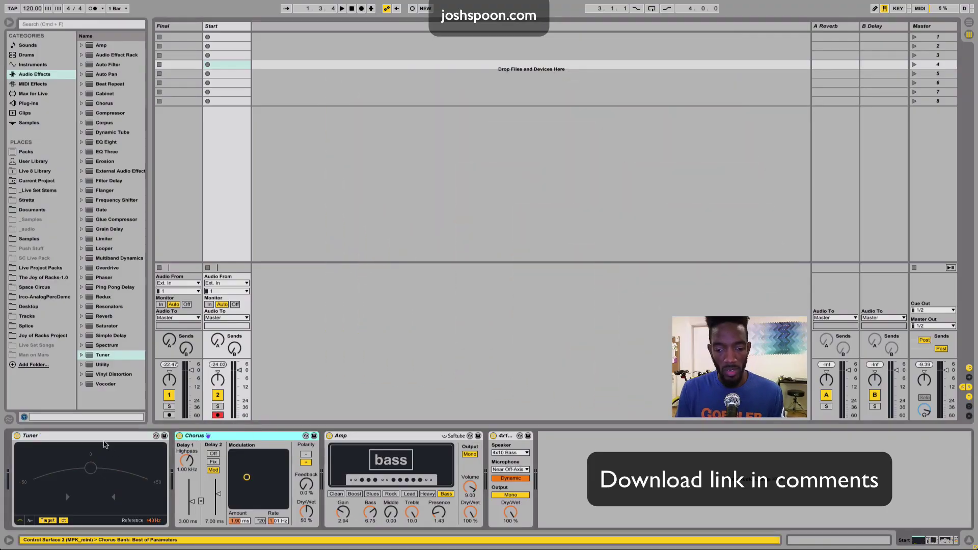
Group the Tuner on the Start track into an Audio Effect Rack and show the rack's chain list.
left_click(102, 439)
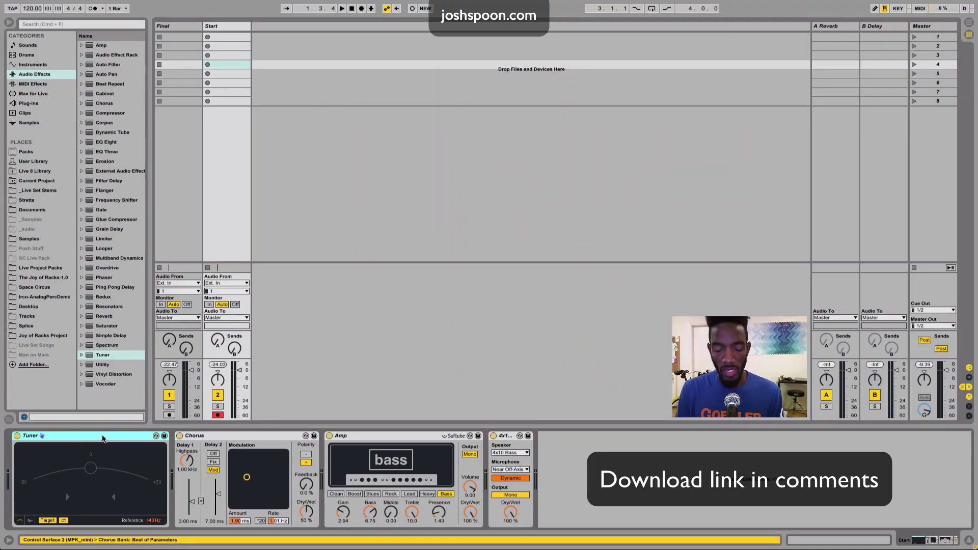
right_click(103, 438)
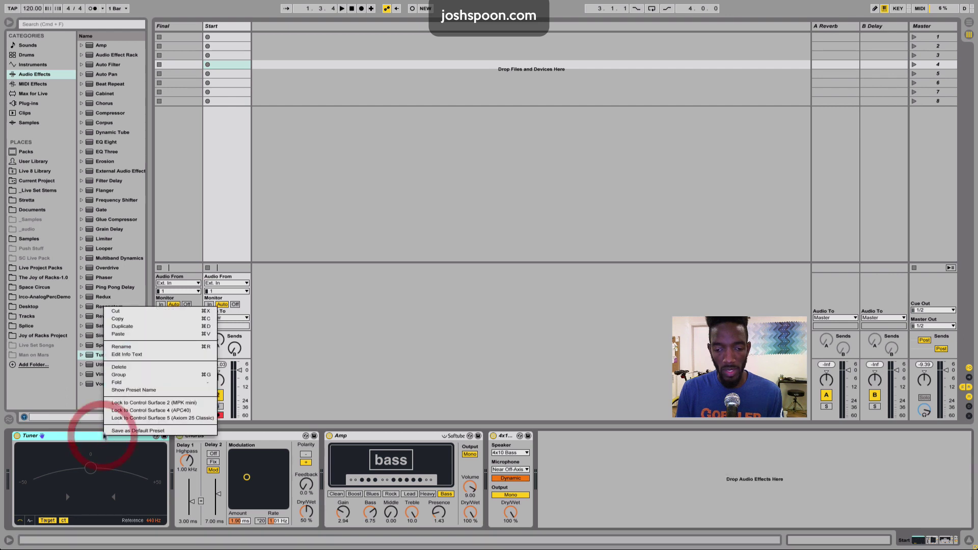
left_click(119, 374)
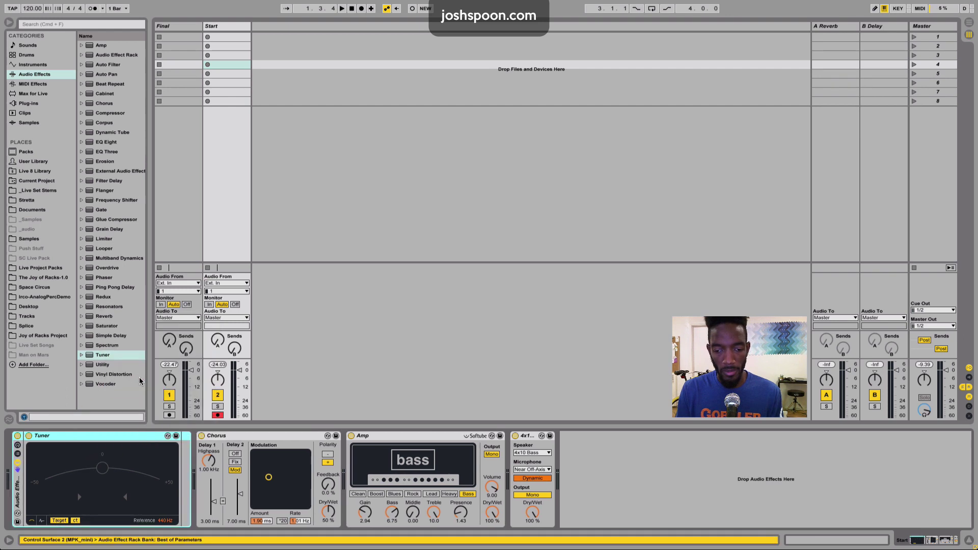
left_click(17, 454)
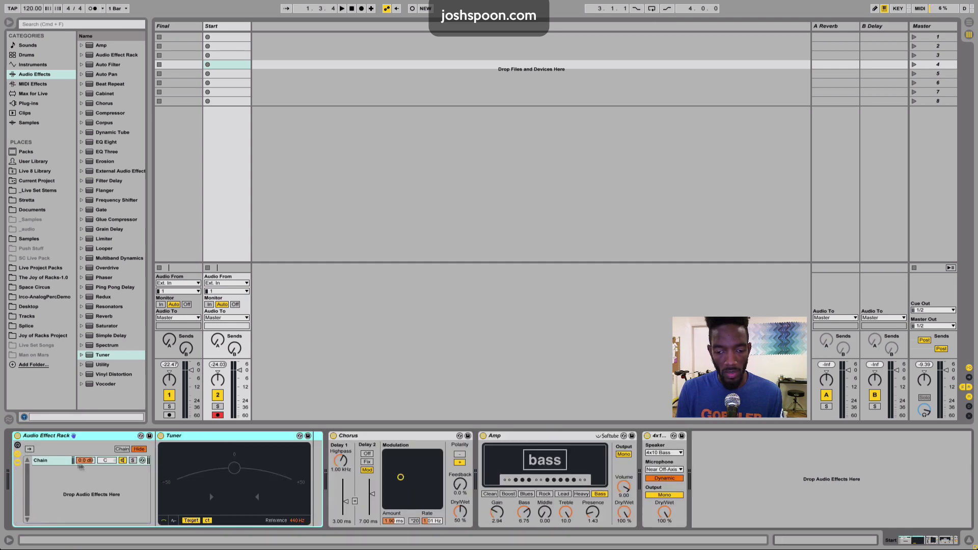
Rename the rack's existing chain as "Tuner".
left_click(43, 461)
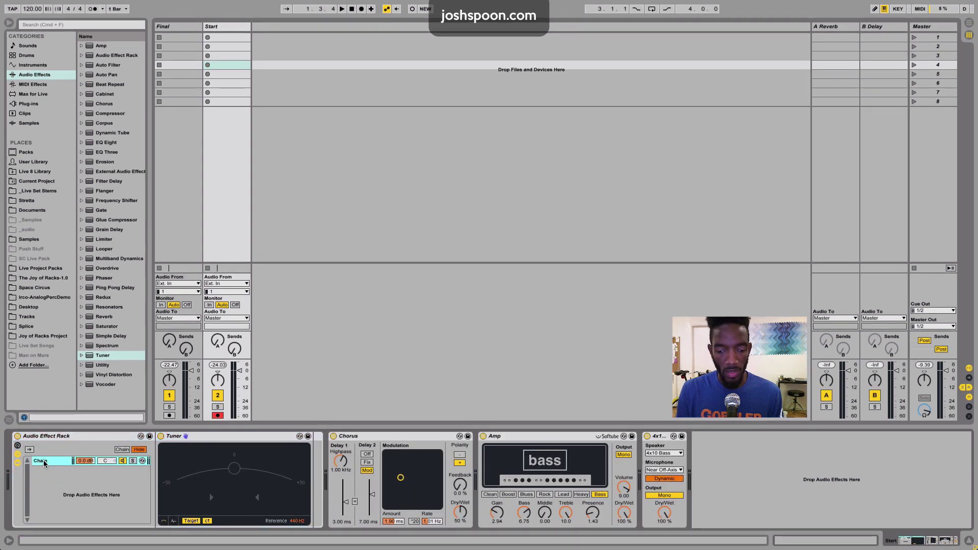
key("super+r")
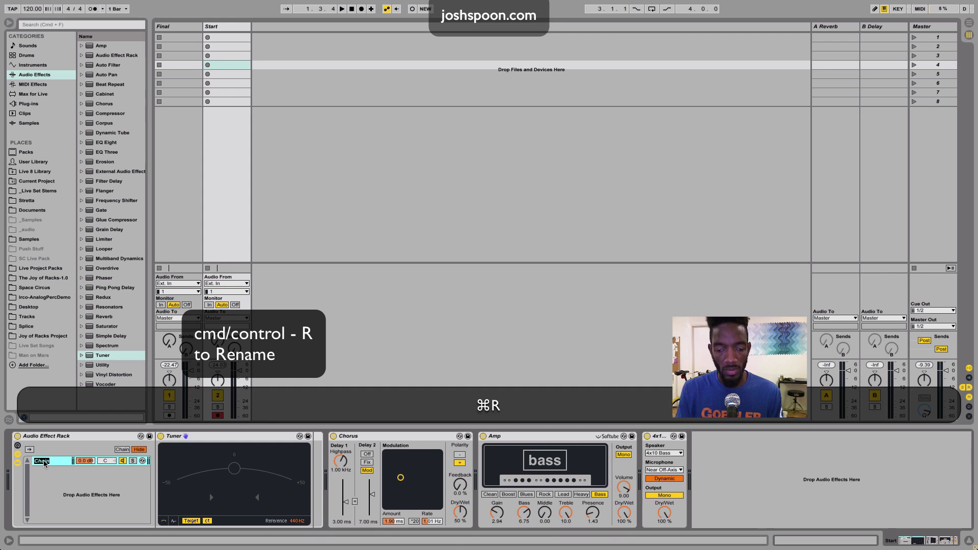
key("shift")
type("TUner")
key("Return")
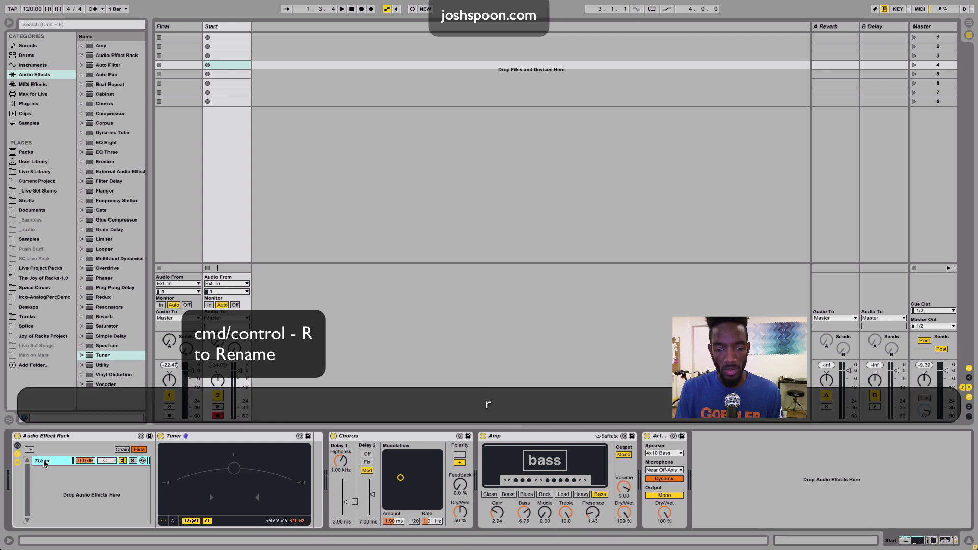
key("BackSpace")
key("BackSpace")
key("BackSpace")
key("BackSpace")
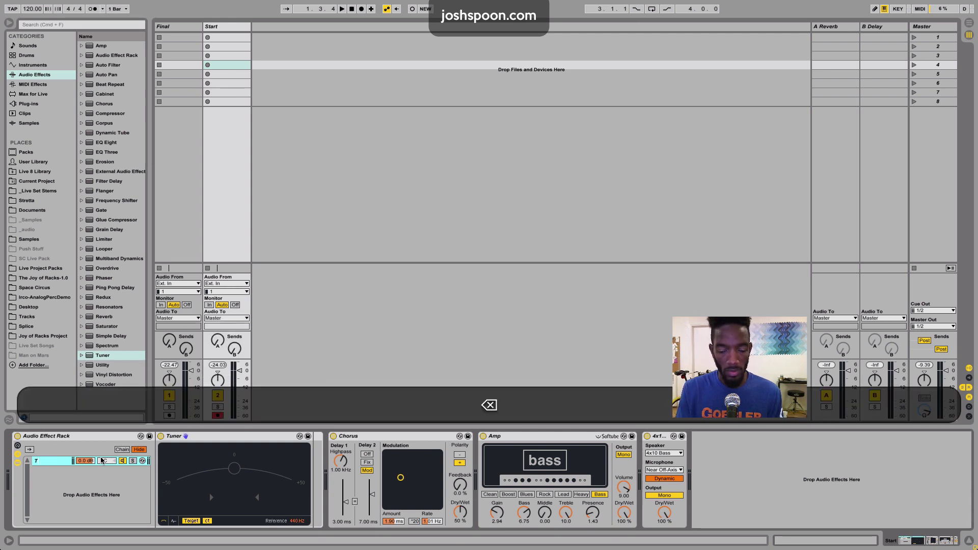
type("uner")
key("Return")
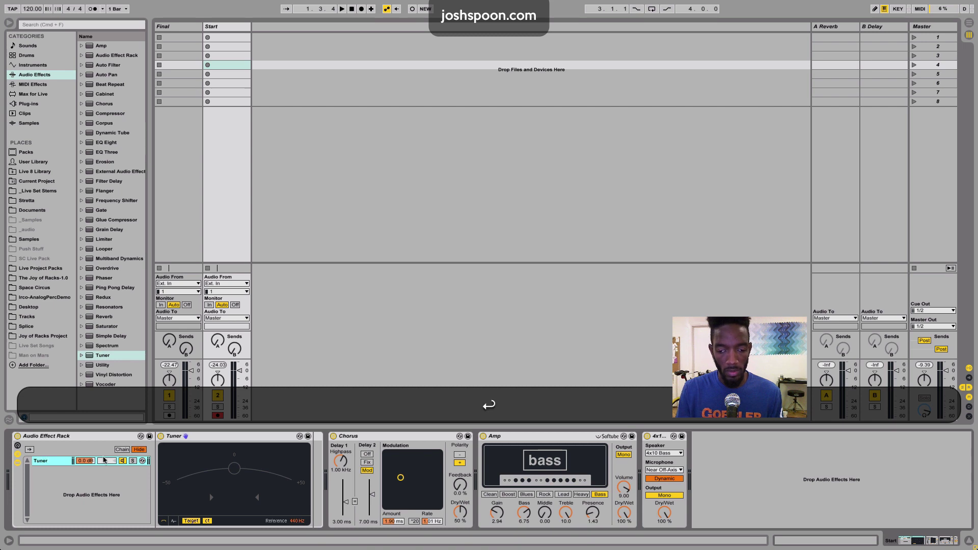
Create a second, empty chain in the rack and name it "PassThru".
right_click(65, 477)
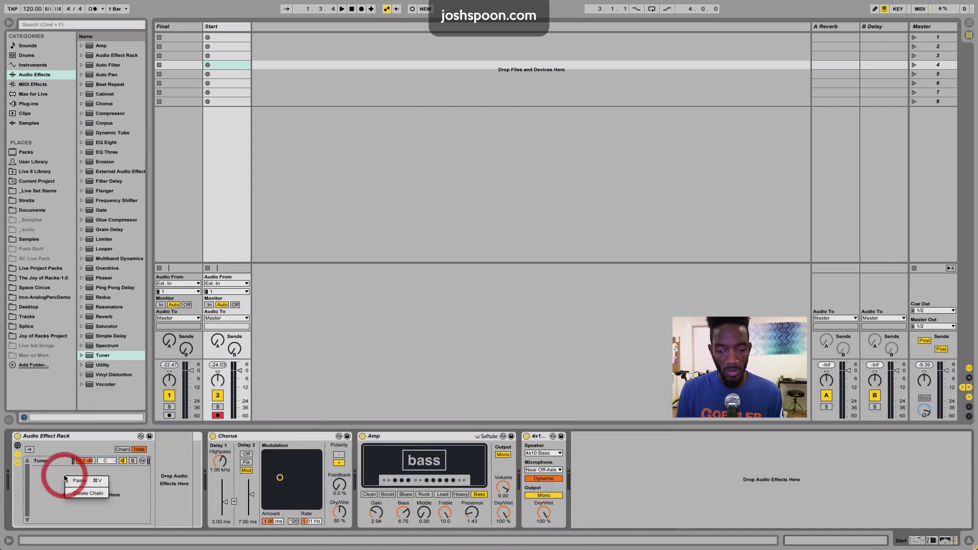
left_click(80, 493)
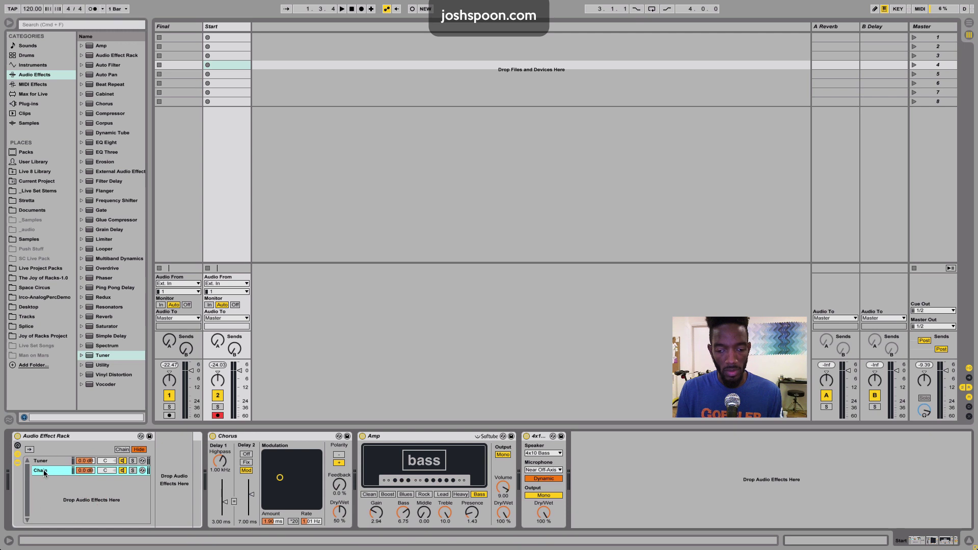
key("super+r")
type("Pass")
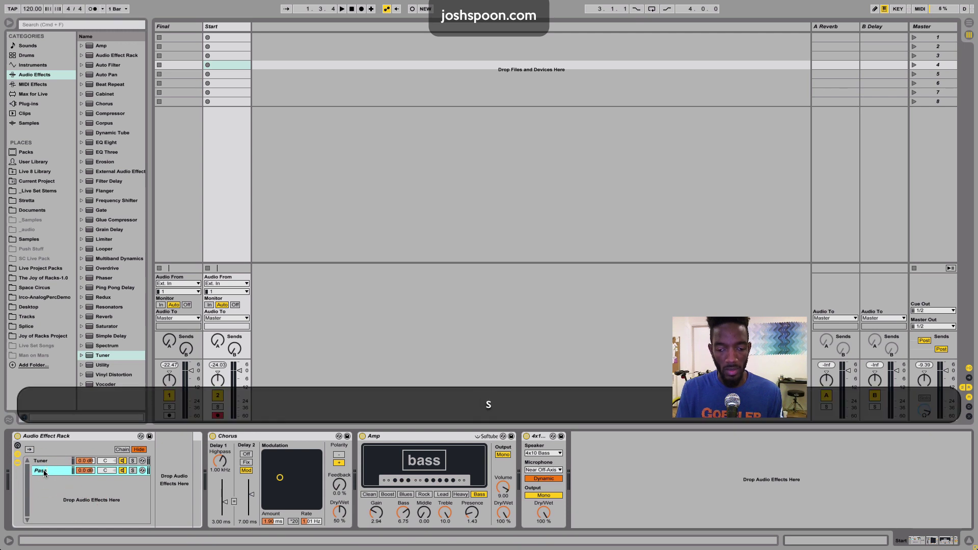
type("Thru")
key("Return")
Extend the chain-select zones of both the Tuner and PassThru chains to 127 and distribute their ranges equally.
left_click(53, 460)
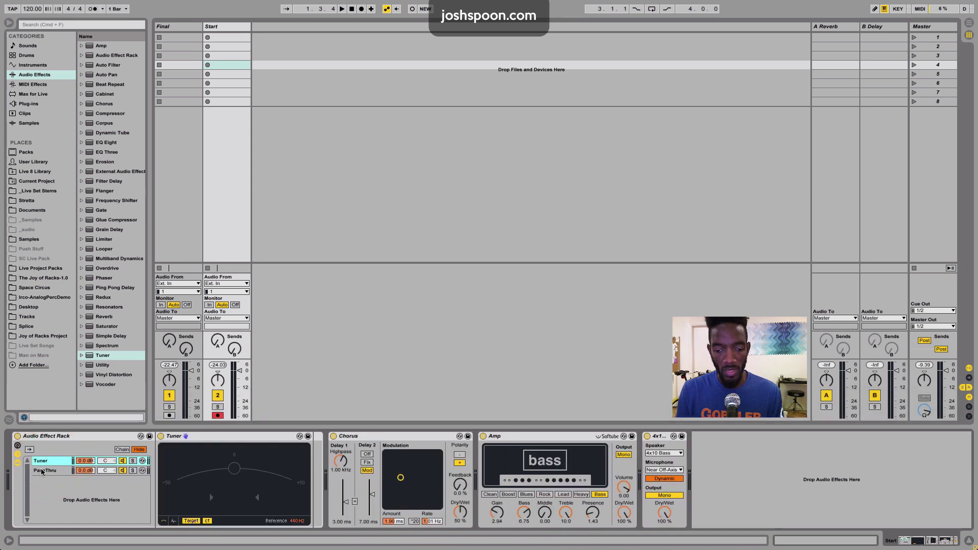
left_click(124, 451)
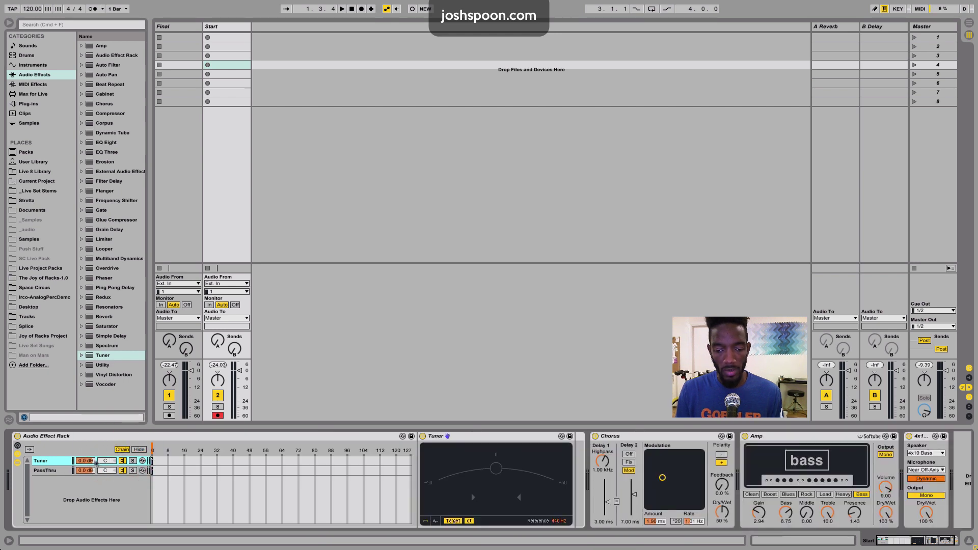
left_click(53, 470, "shift")
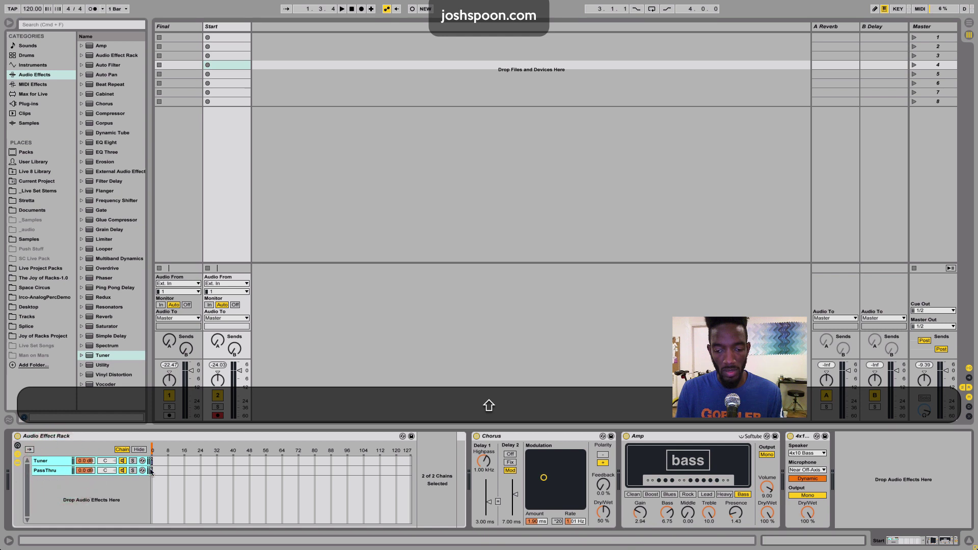
left_click_drag(151, 471, 411, 470)
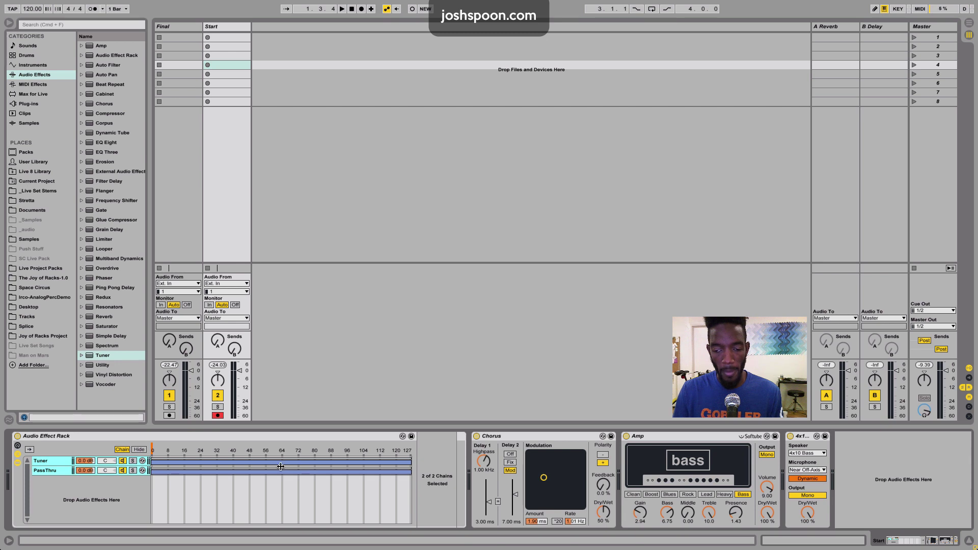
right_click(281, 467)
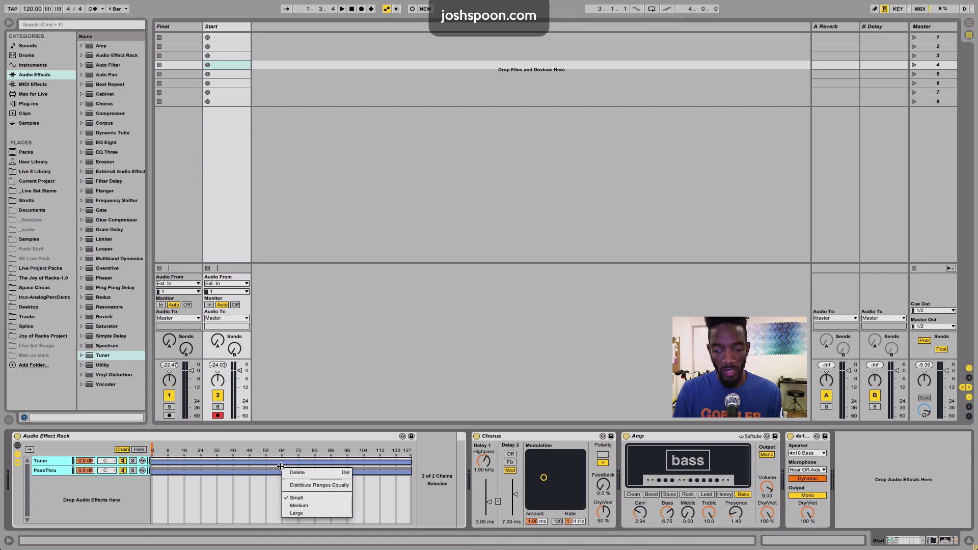
left_click(304, 486)
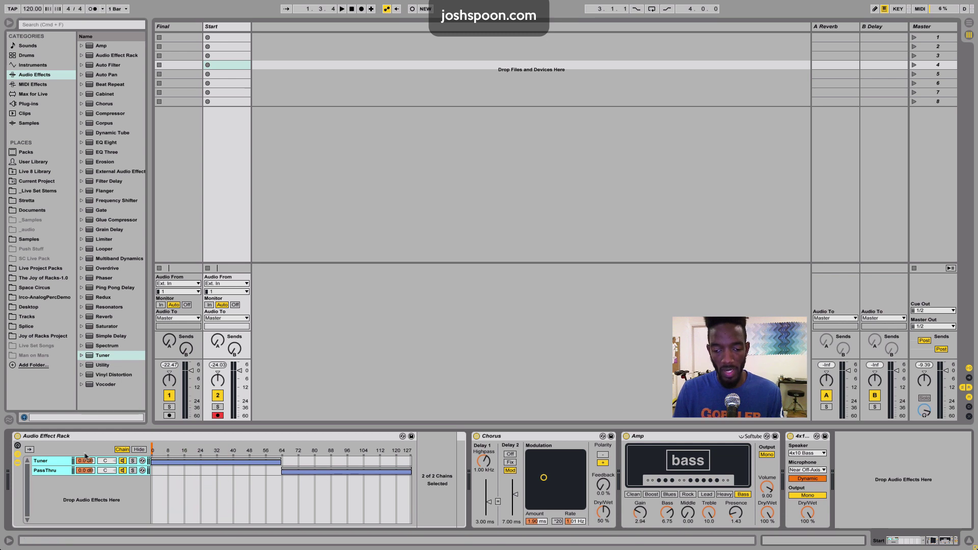
Swap the chain-select zones so PassThru covers the lower half from 0 and Tuner the upper half from 64 to 127.
left_click(58, 462)
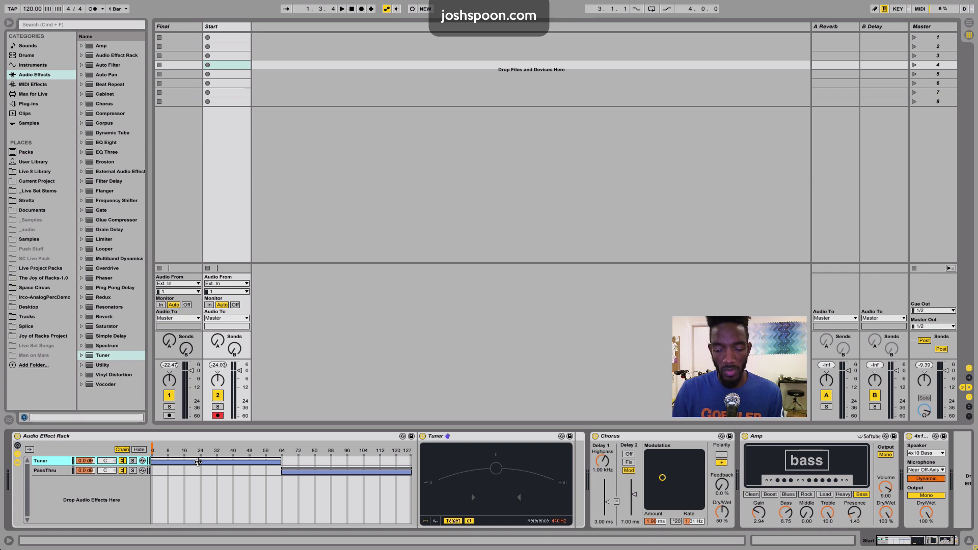
mouse_move(198, 463)
left_mouse_down()
mouse_move(329, 462)
mouse_move(194, 453)
left_mouse_up()
left_click(367, 471)
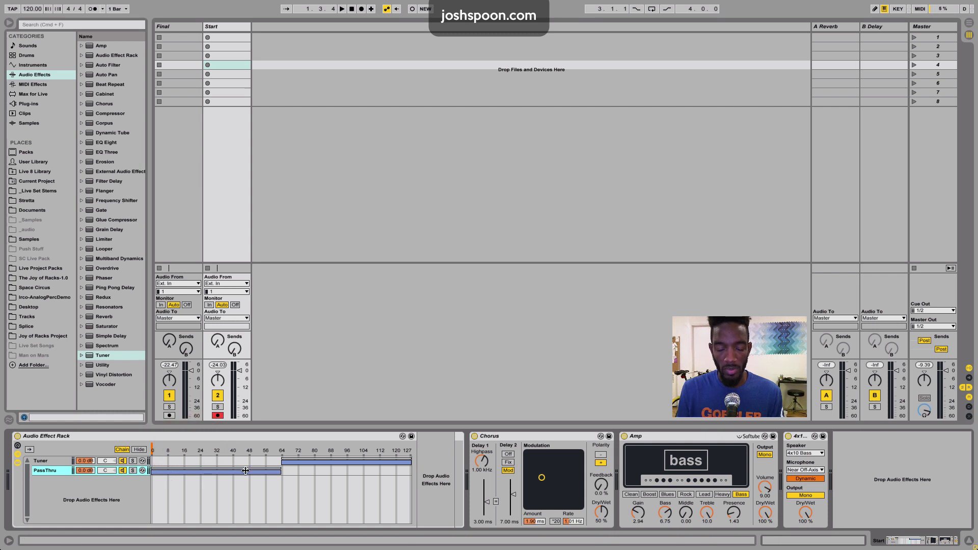
Map the rack's chain selector to Macro 1 and rename that macro "Pass/ Tune".
right_click(166, 451)
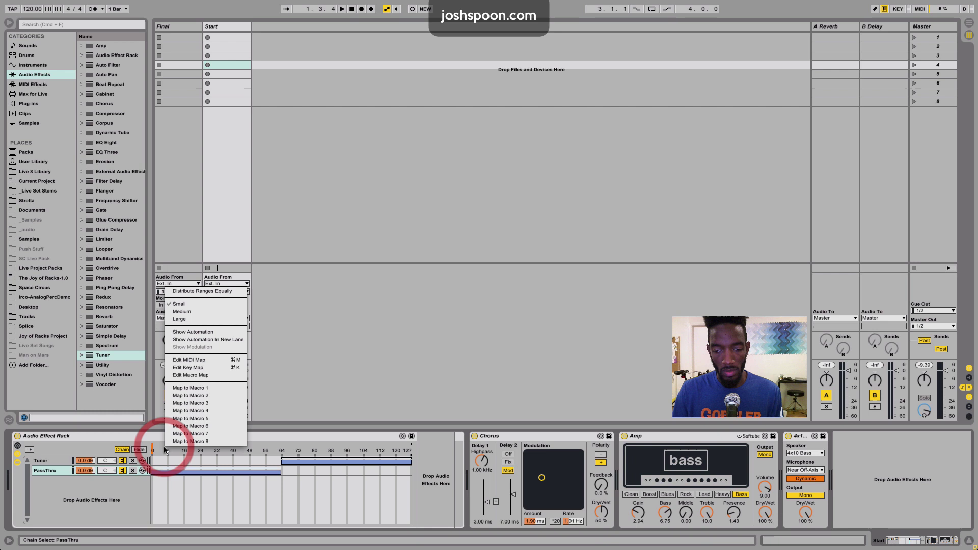
left_click(198, 388)
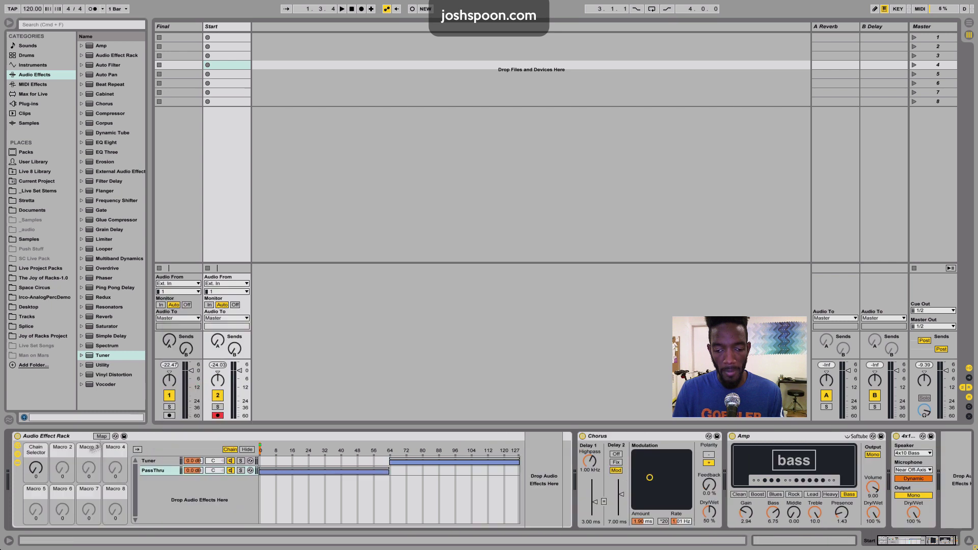
left_click(40, 455)
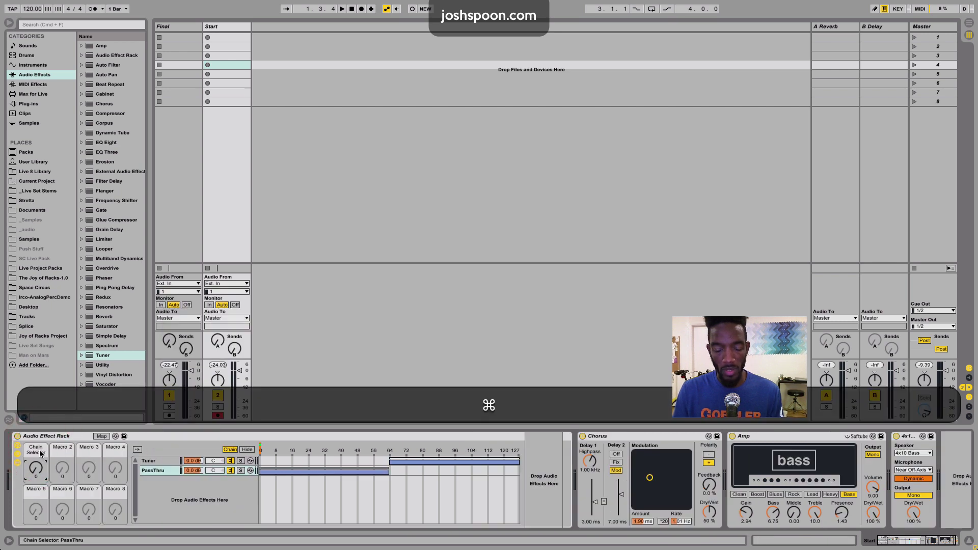
key("super+r")
key("super+BackSpace")
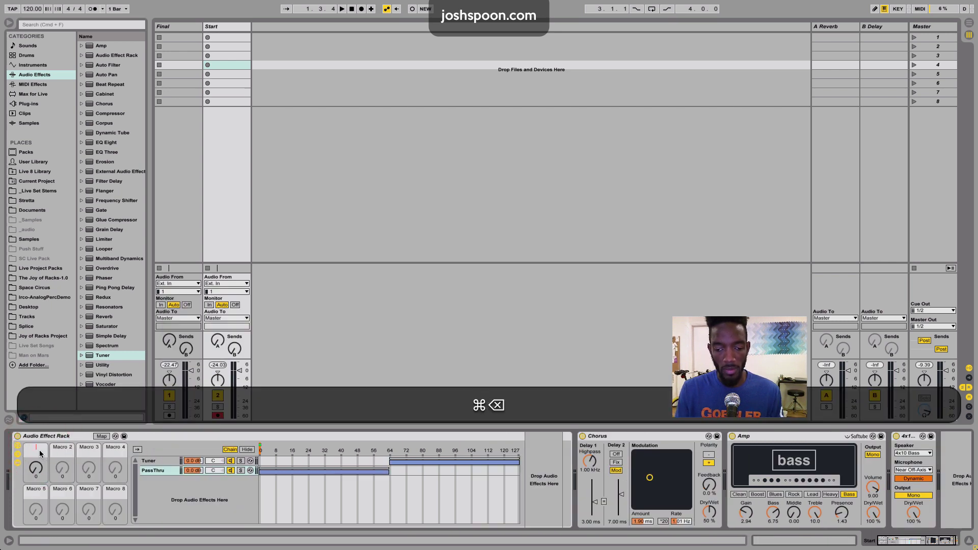
key("shift+BackSpace")
type("Pas")
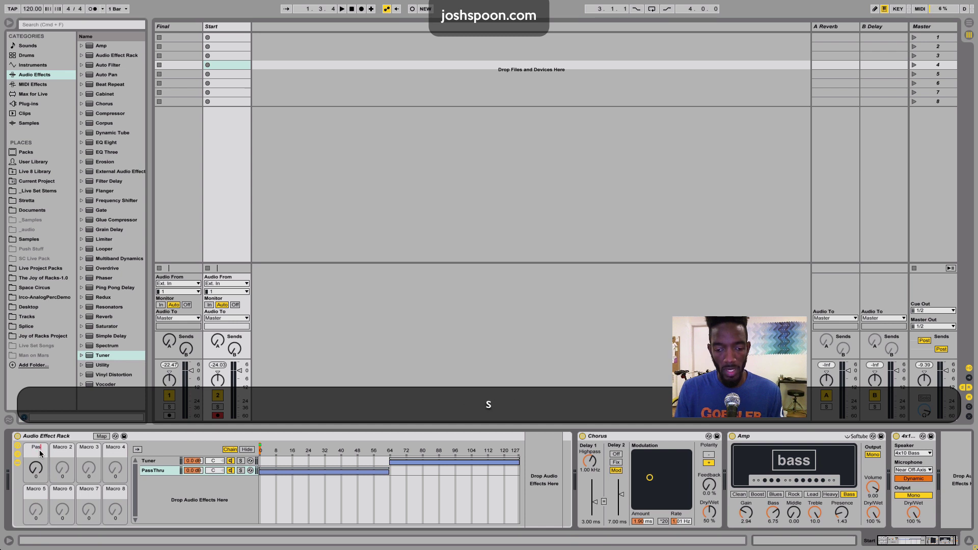
type("s/T")
key("shift+BackSpace")
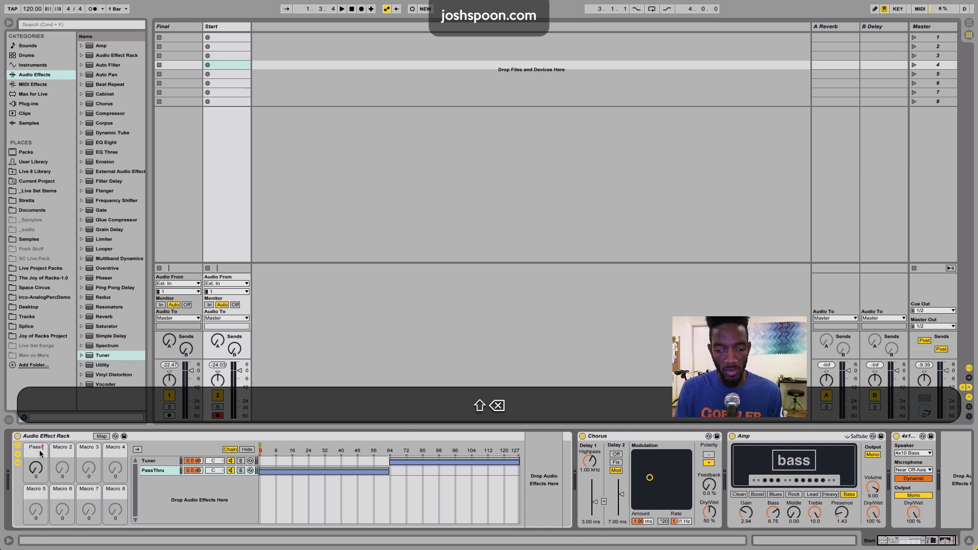
type("Tu")
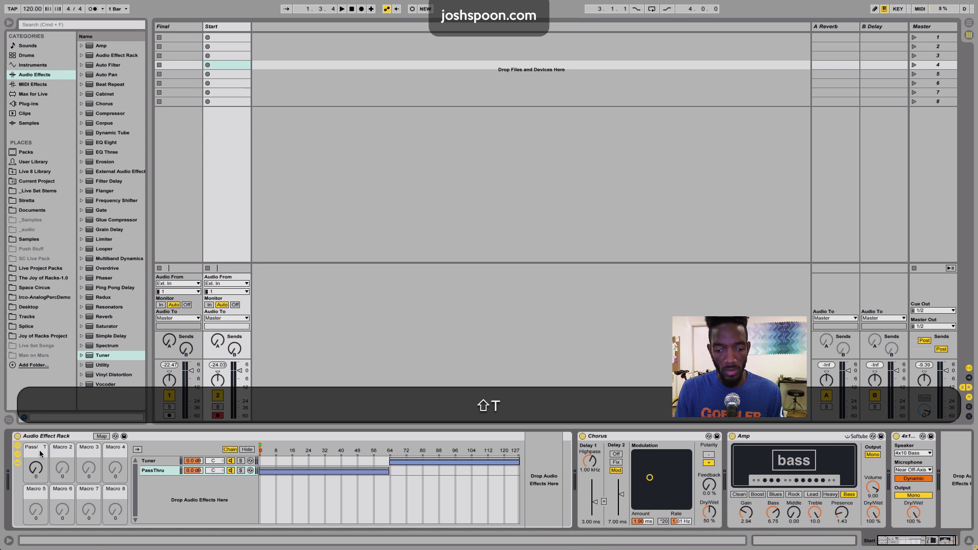
type("ne")
key("Return")
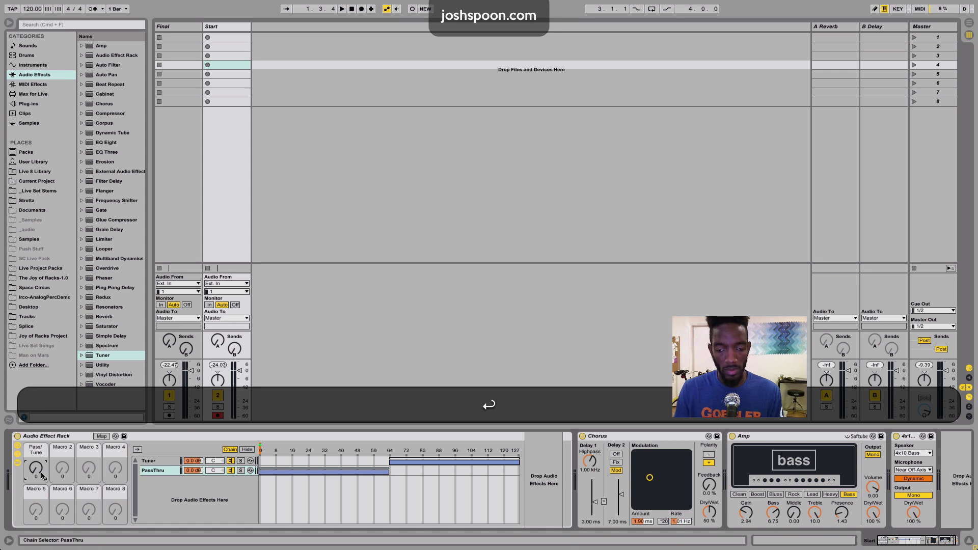
Assign computer key 1 to the Pass/ Tune macro knob and leave key mapping mode.
mouse_move(35, 468)
left_mouse_down()
mouse_move(36, 456)
mouse_move(36, 489)
mouse_move(36, 443)
mouse_move(35, 489)
left_mouse_up()
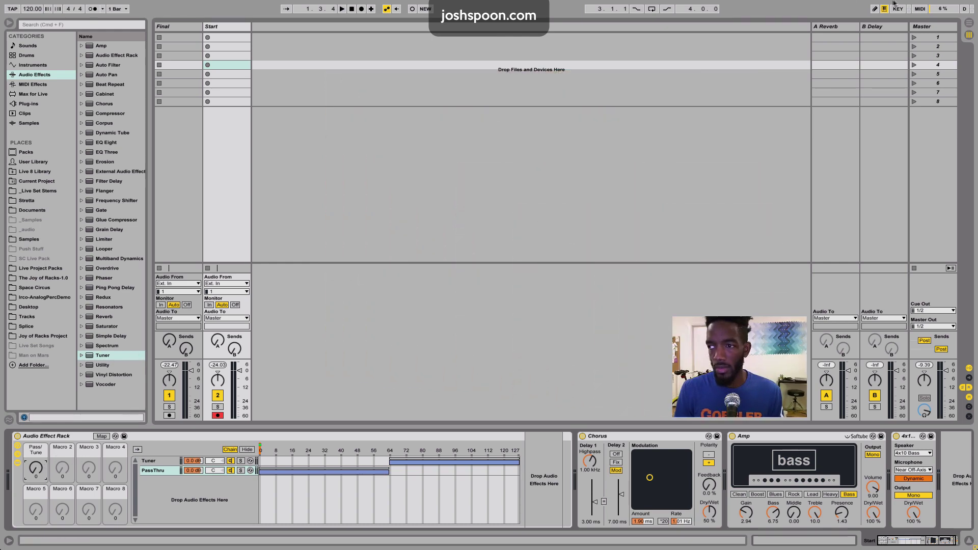
left_click(897, 9)
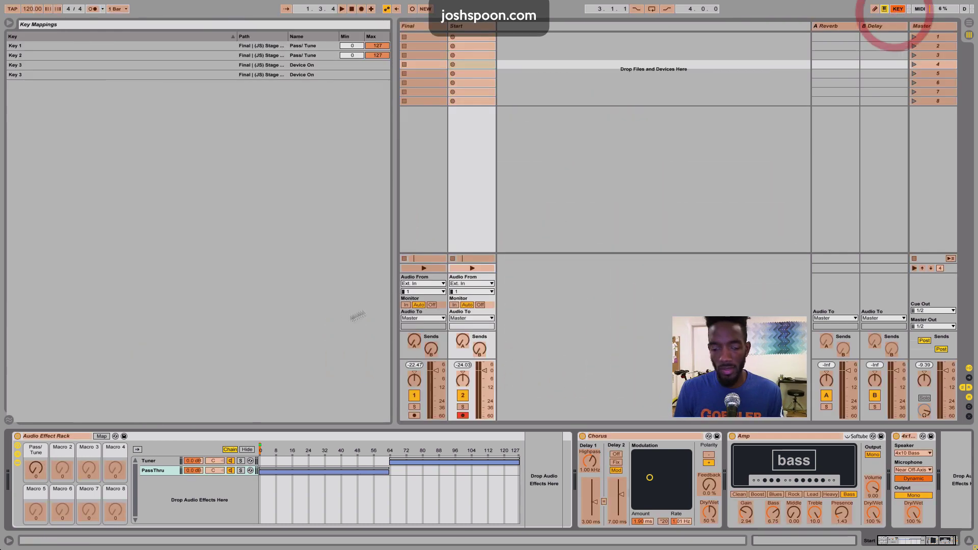
left_click(38, 471)
key("1")
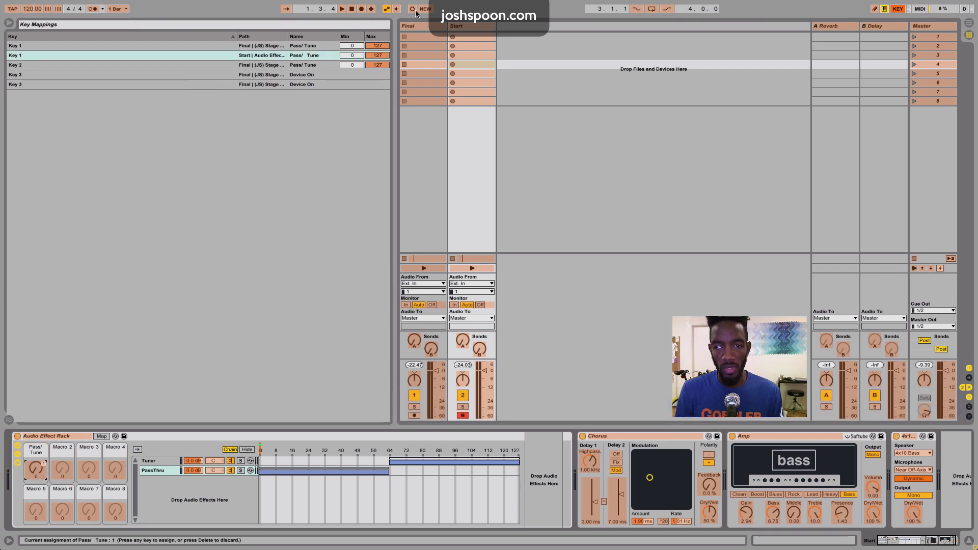
key("Escape")
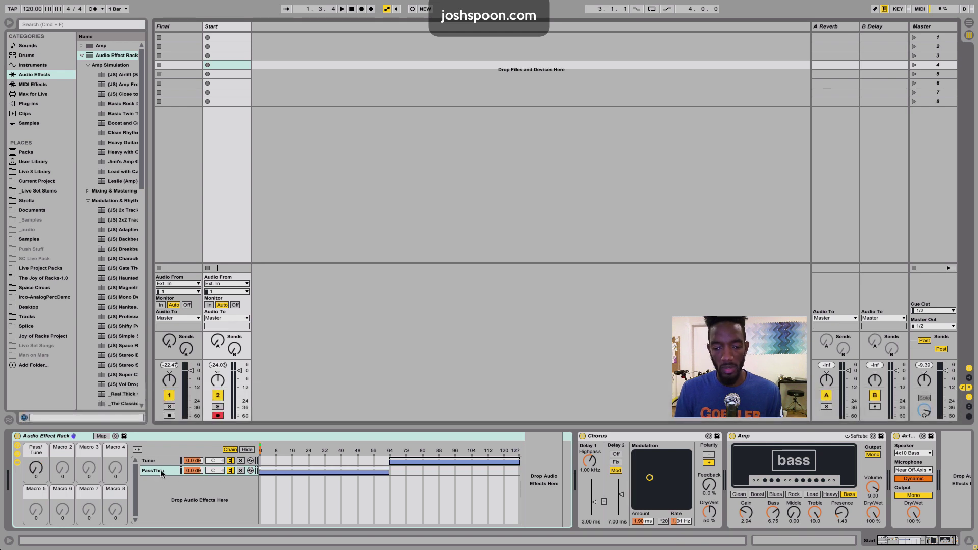
Switch the Pass/ Tune macro to 127 and add an External Audio Effect after the Tuner in the Tuner chain.
left_click(412, 463)
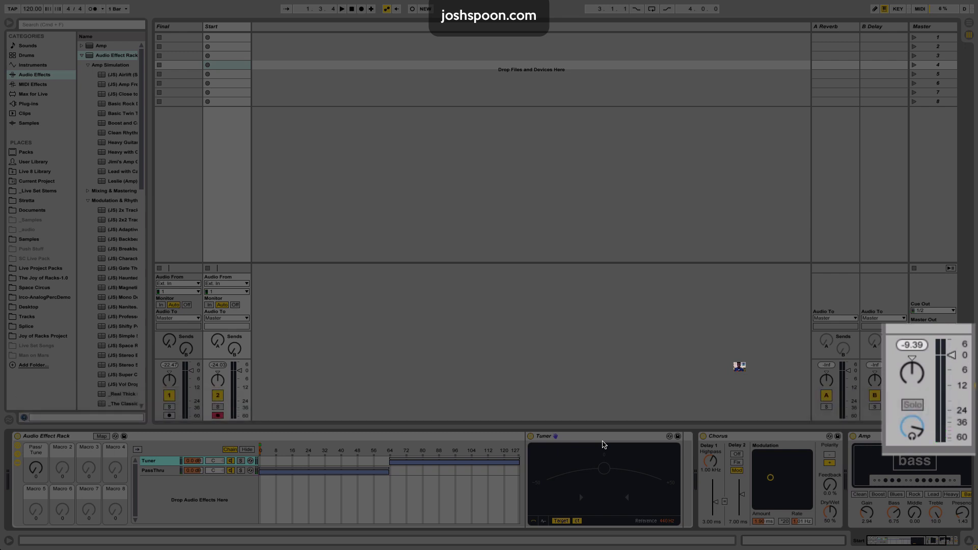
key("l")
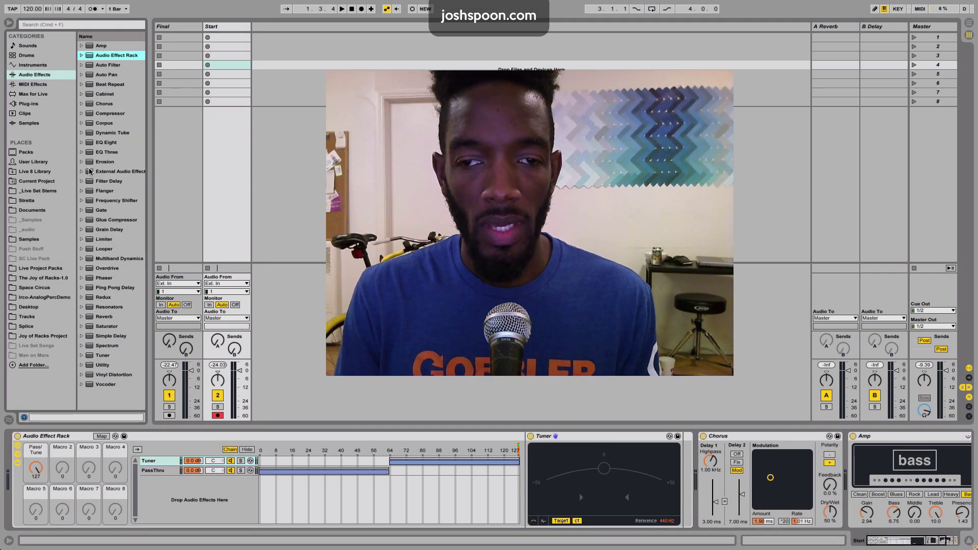
left_click(90, 172)
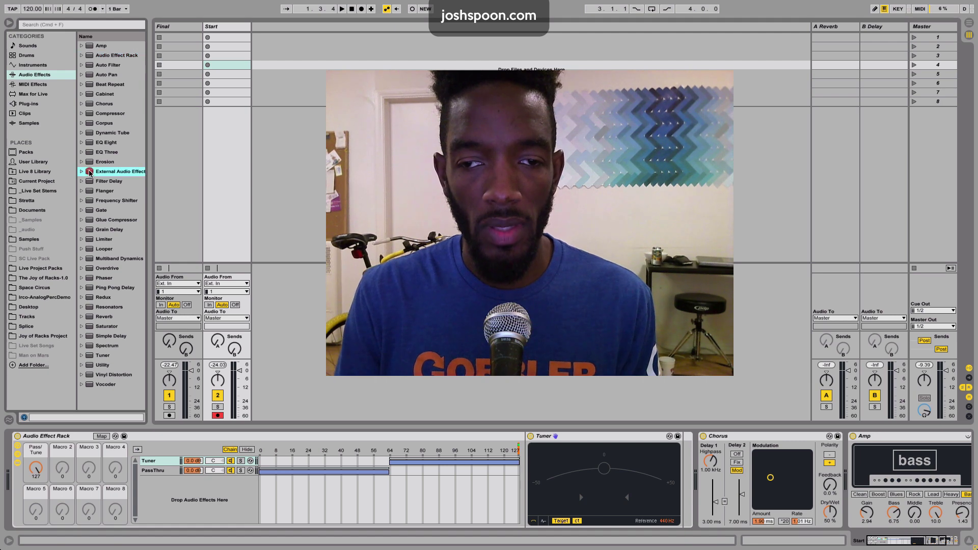
left_click_drag(90, 172, 691, 461)
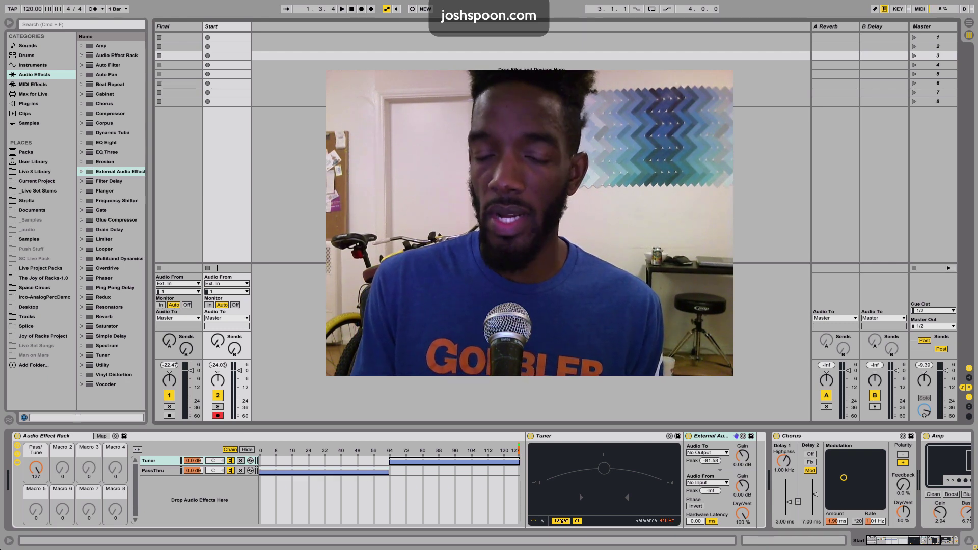
Review the audio output device and the enabled hardware outputs in the audio preferences' output configuration.
key("super+comma")
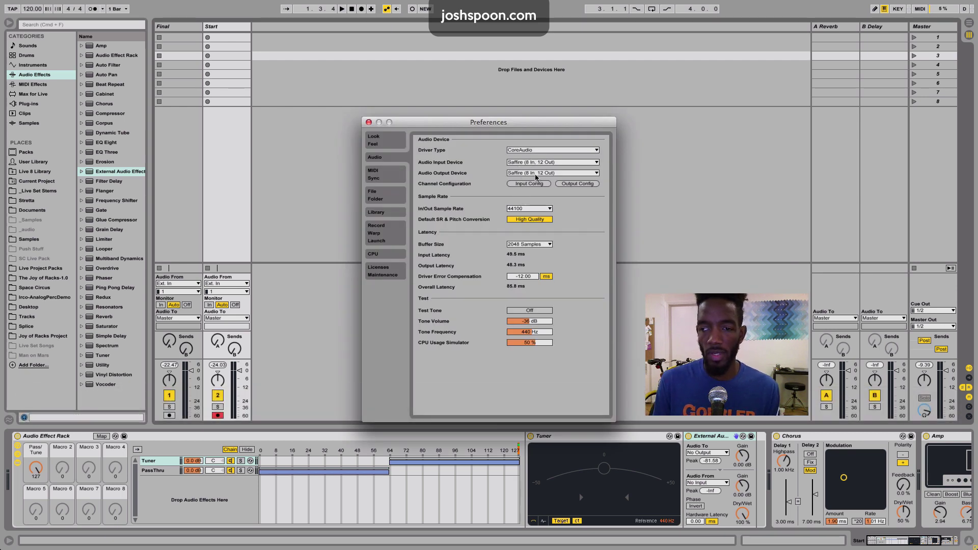
left_click(532, 173)
left_click(486, 163)
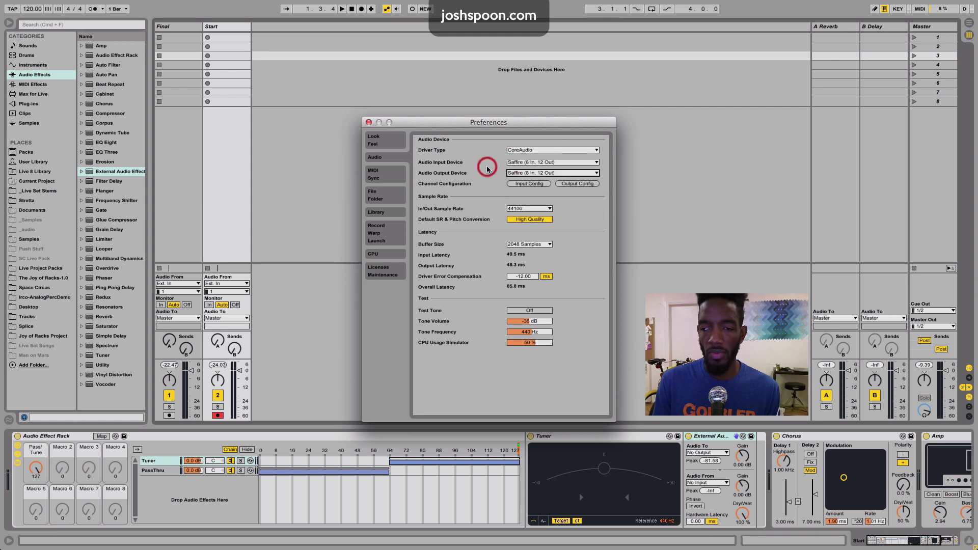
left_click(574, 184)
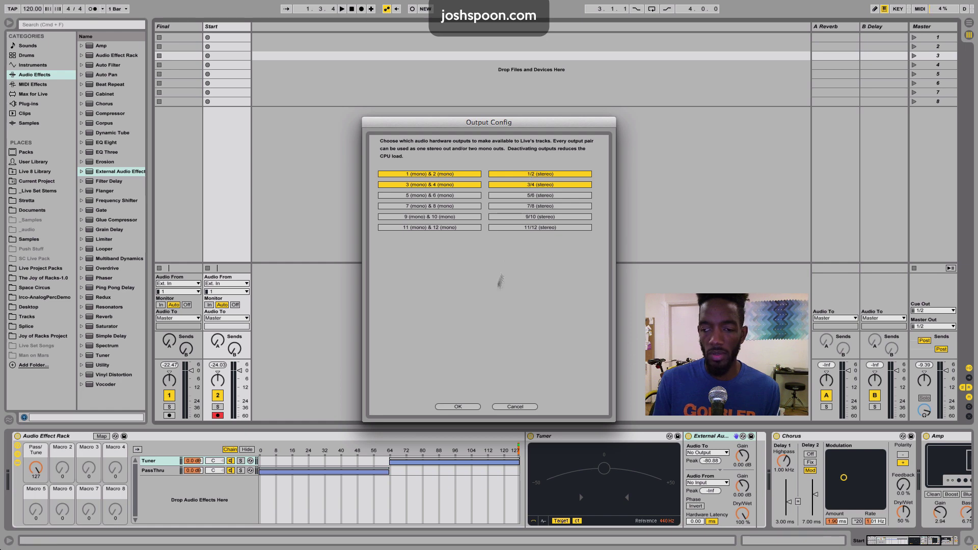
left_click(459, 406)
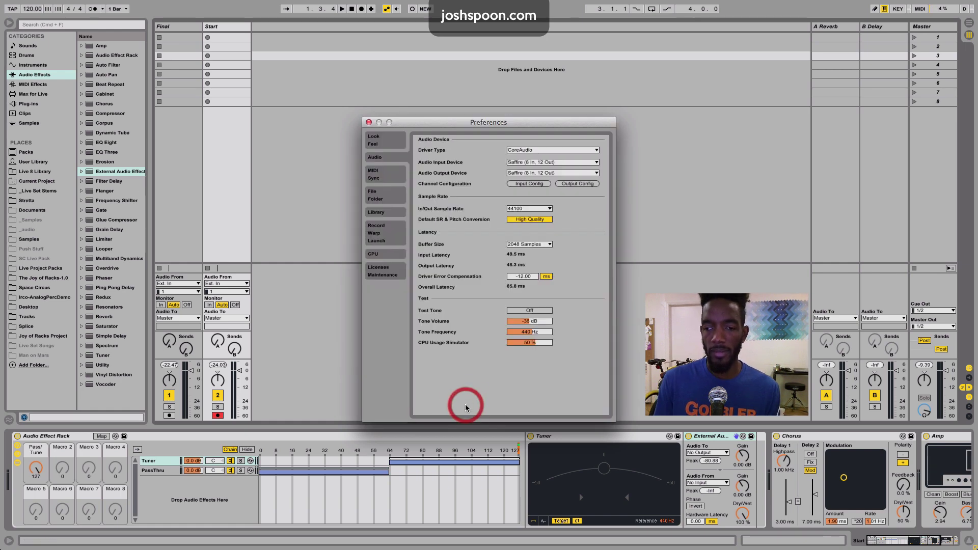
key("Escape")
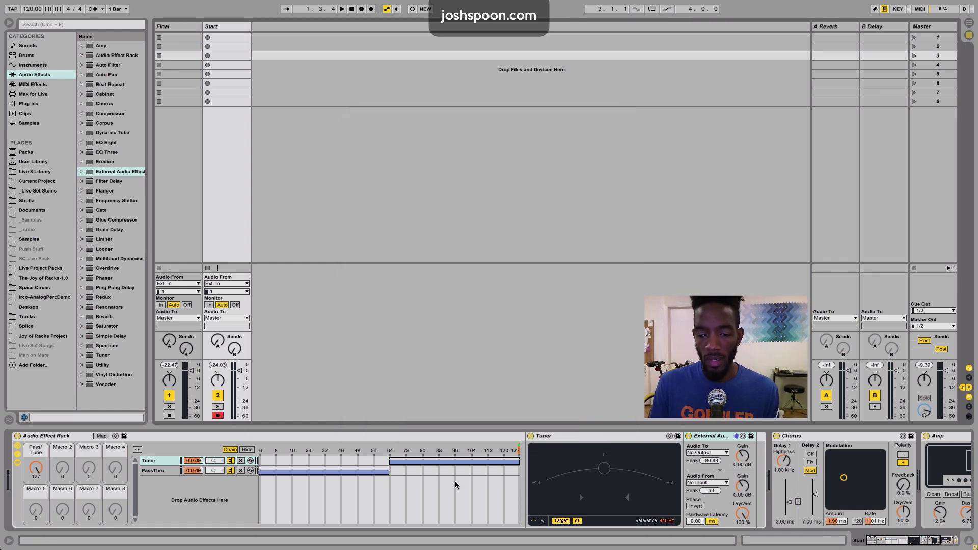
Route the External Audio Effect's output to 3/4, and view the PassThru chain before returning to the Tuner chain.
left_click(708, 452)
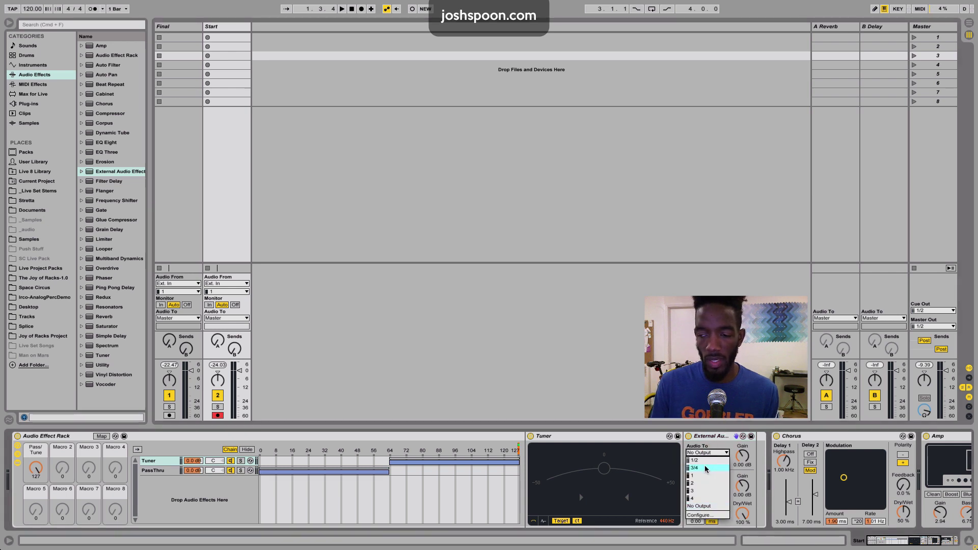
left_click(706, 468)
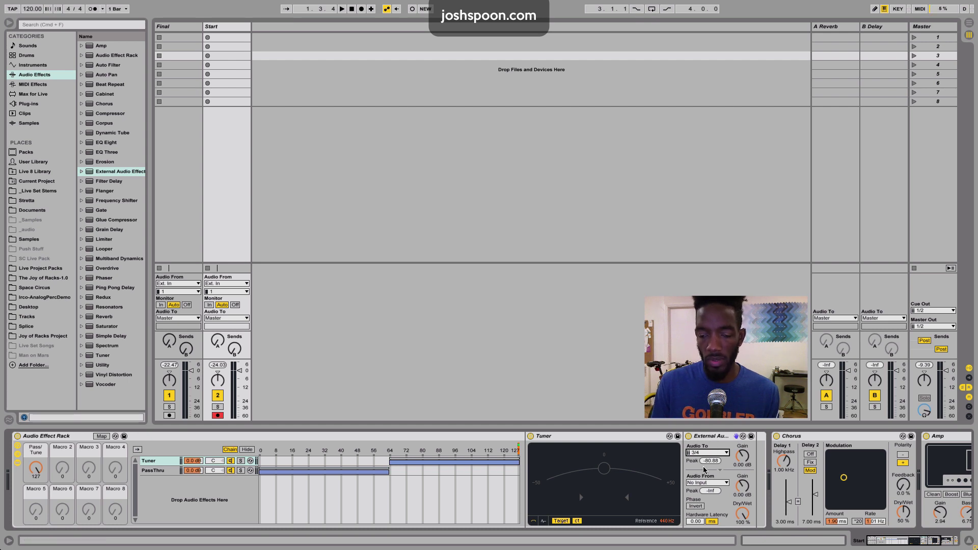
left_click(164, 471)
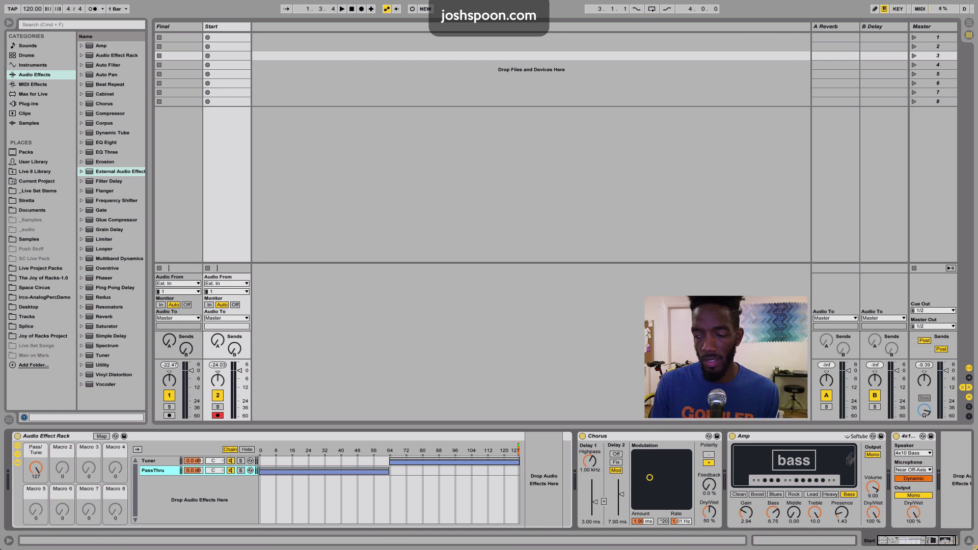
left_click(164, 460)
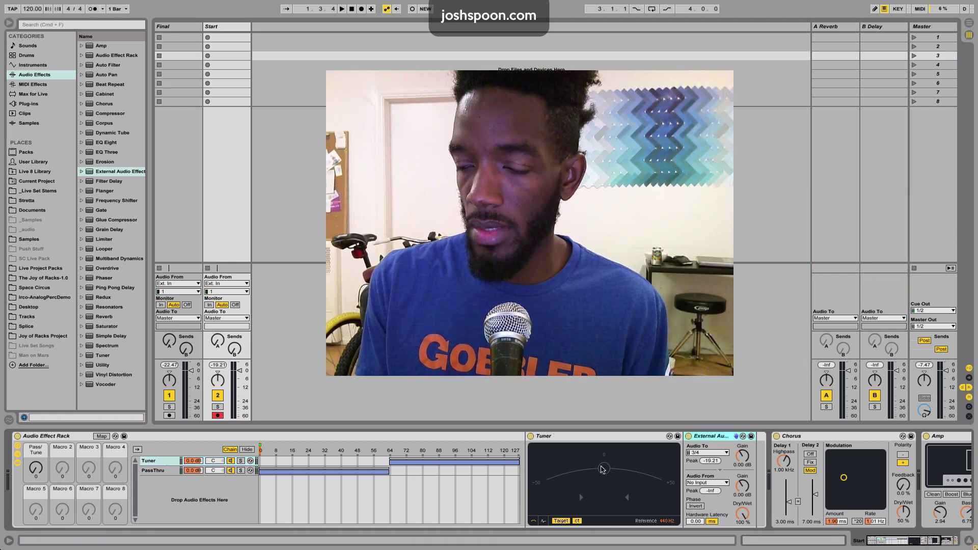
Replace the External Audio Effect in the Tuner chain with a Utility device placed after the Tuner.
left_click(710, 436)
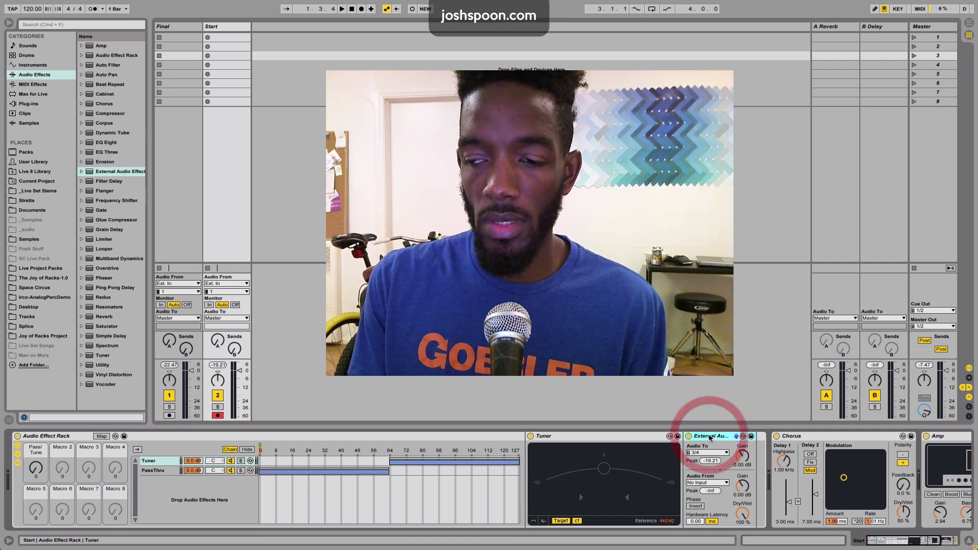
key("BackSpace")
left_click(93, 366)
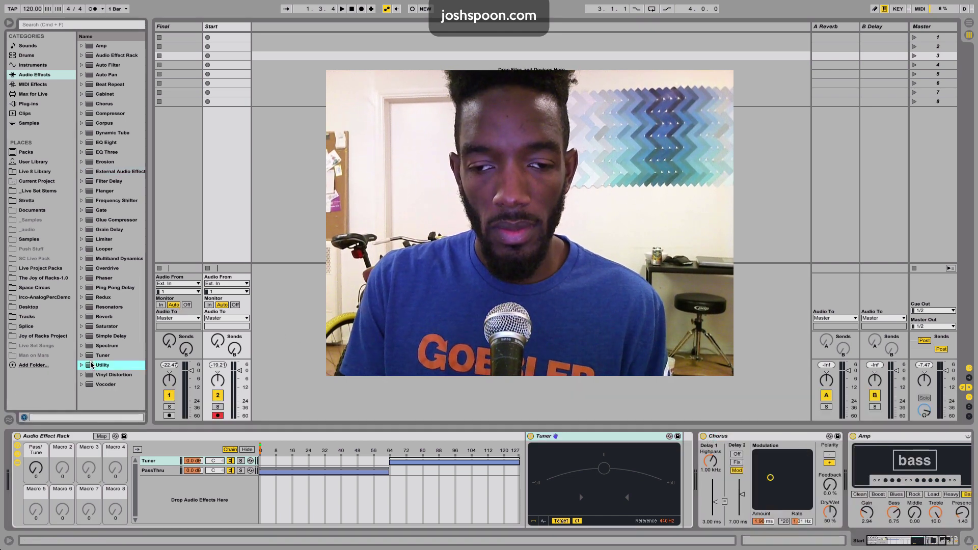
left_click_drag(92, 366, 670, 455)
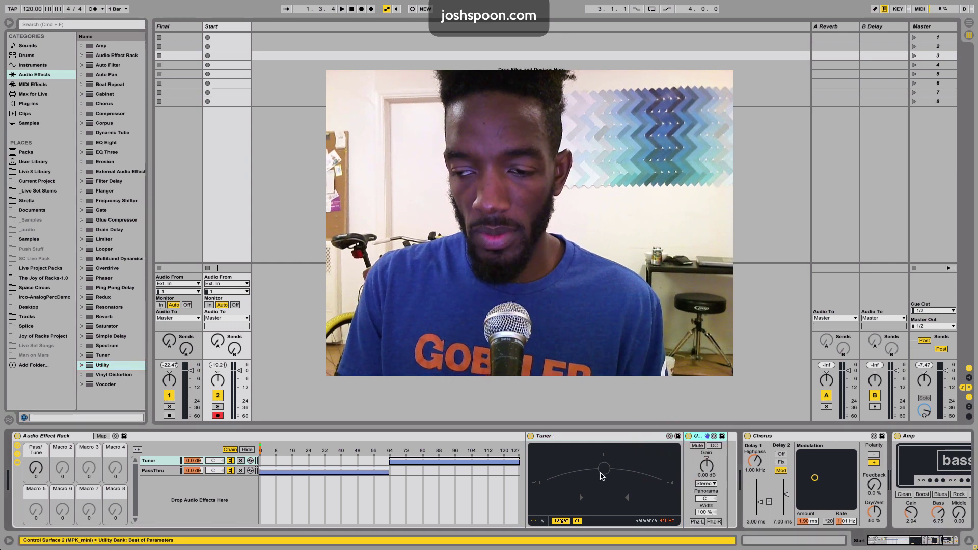
Mute the signal with the Utility device and switch the Tuner's display to the histogram view.
left_click(697, 445)
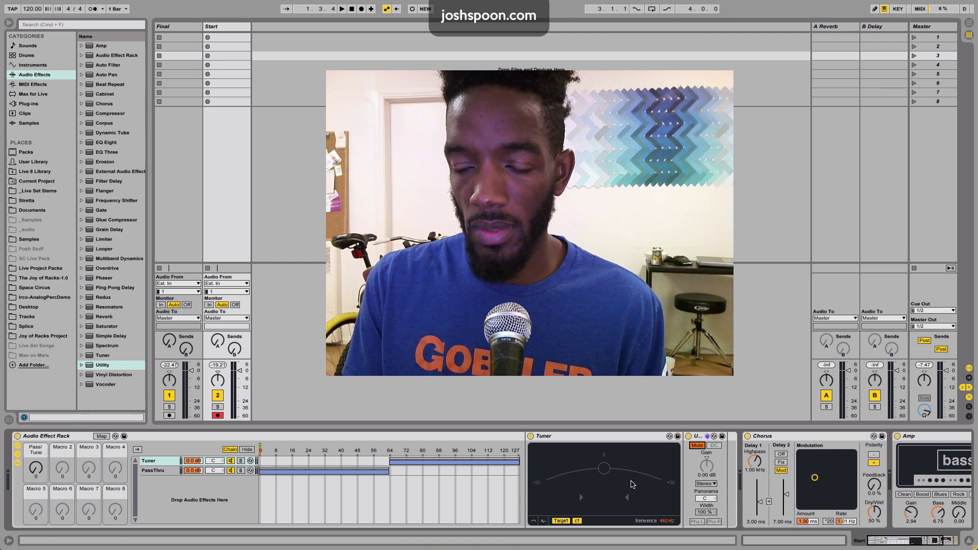
left_click(543, 522)
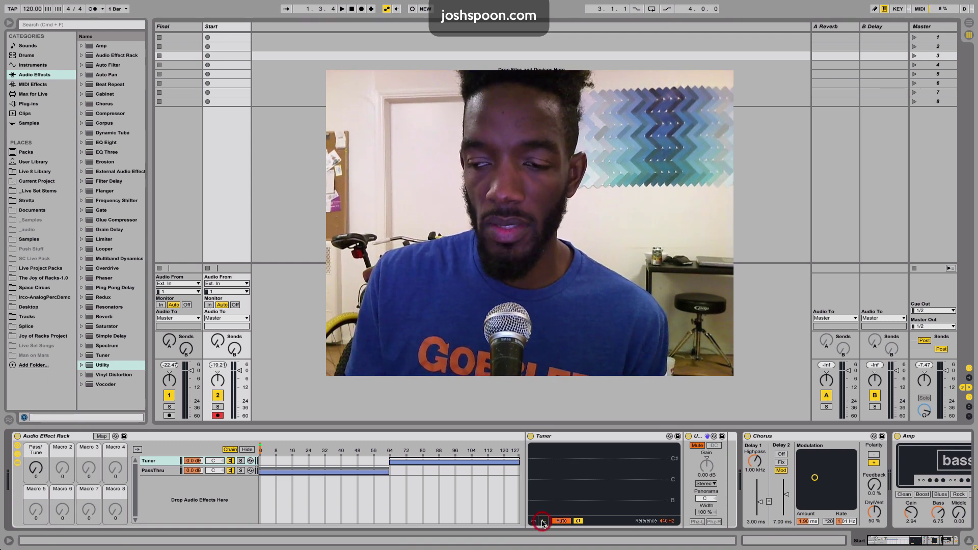